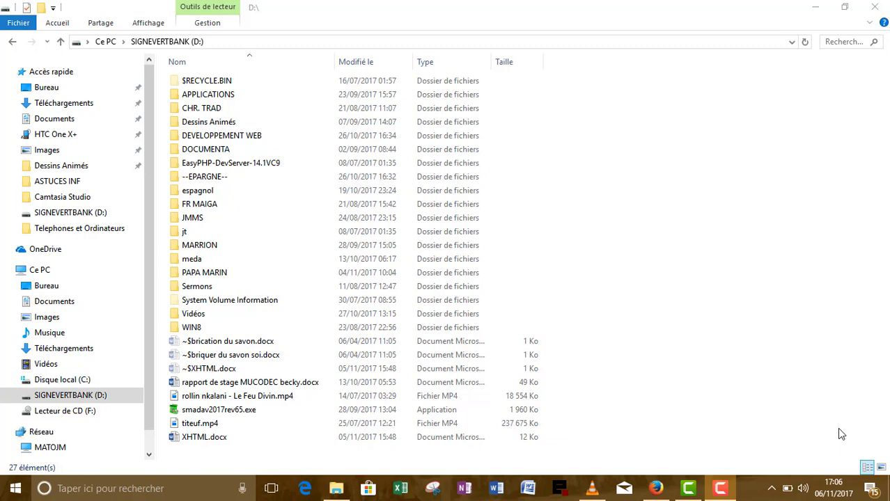
- Switch to VLC and open the Convertir / Enregistrer media selection dialog
click(592, 489)
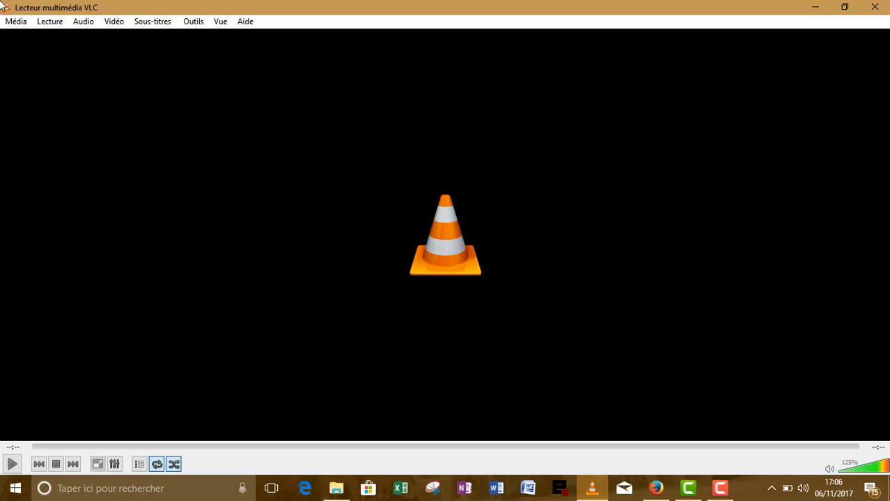
click(13, 29)
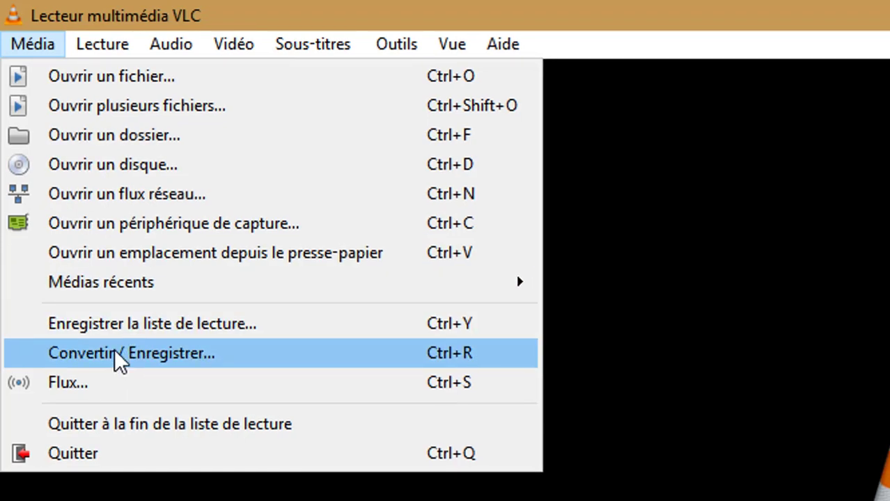
click(115, 354)
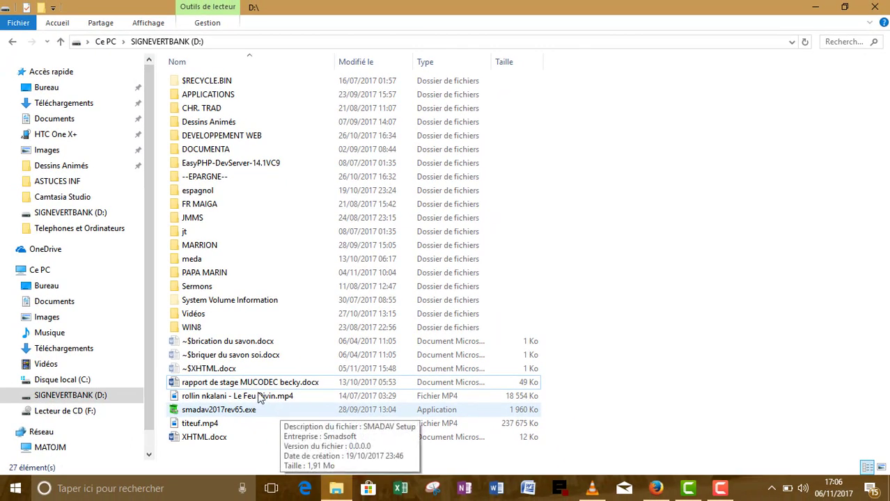
- Open the Le Feu Divin MP4 video from drive D: with VLC media player from File Explorer
click(236, 396)
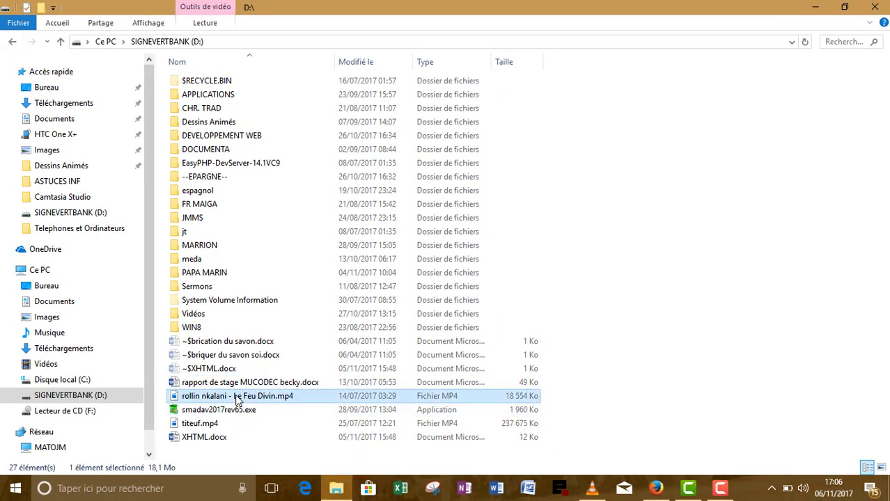
key(shift+F10)
key(Down)
key(Down)
key(Down)
key(Down)
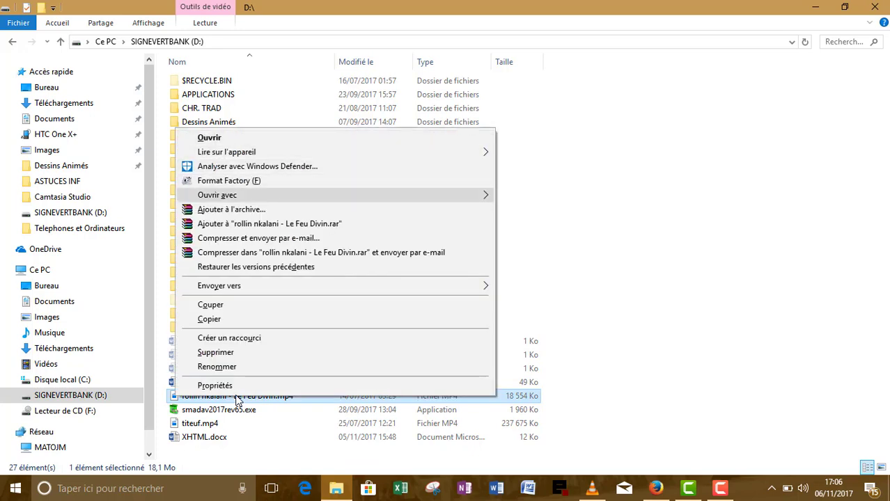
key(Right)
key(Up)
key(Up)
key(Up)
key(Return)
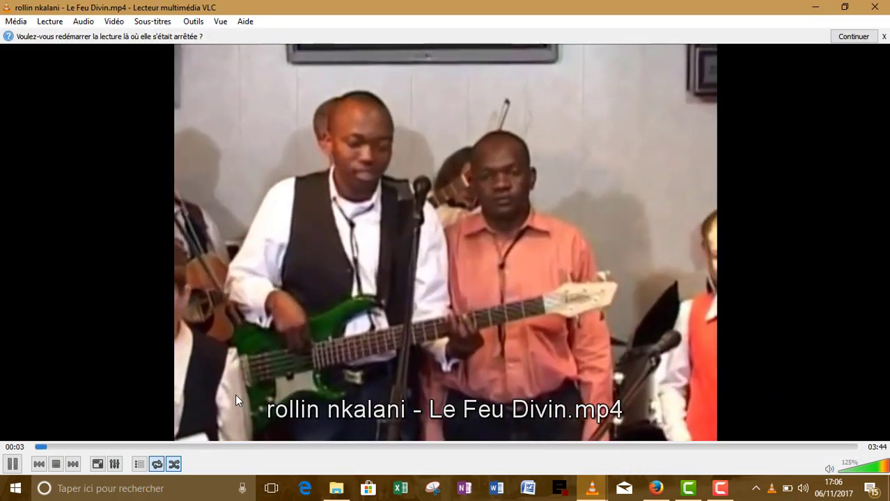
- Preview a few seconds of the Le Feu Divin video, pause playback and close its player window
key(space)
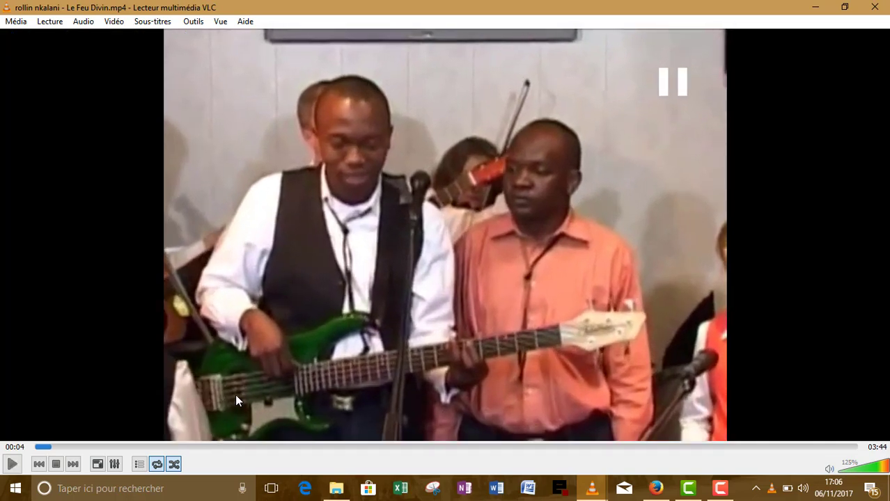
key(space)
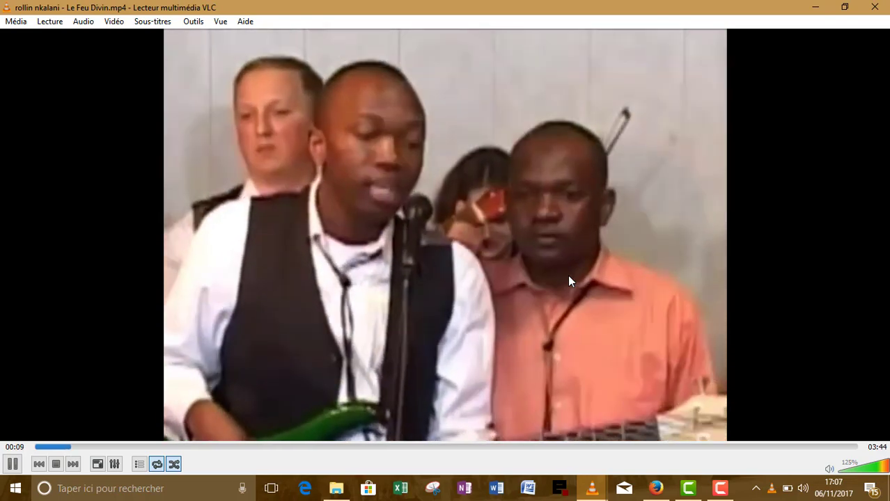
key(space)
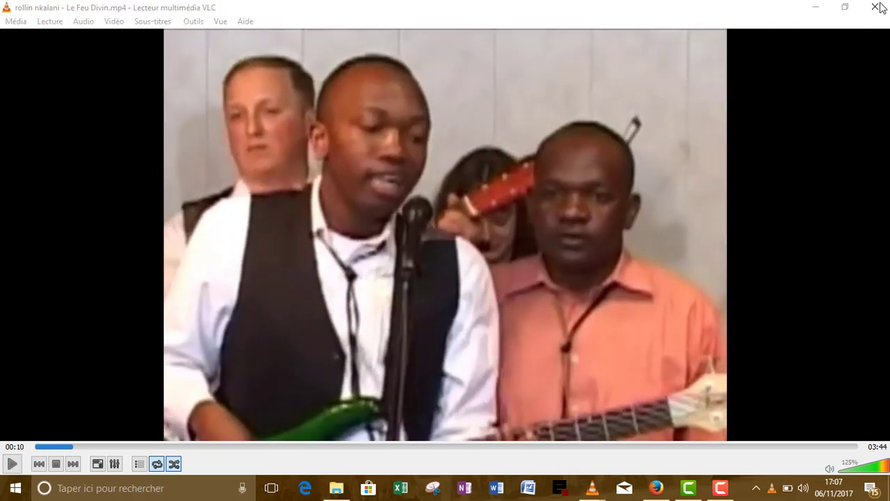
click(874, 7)
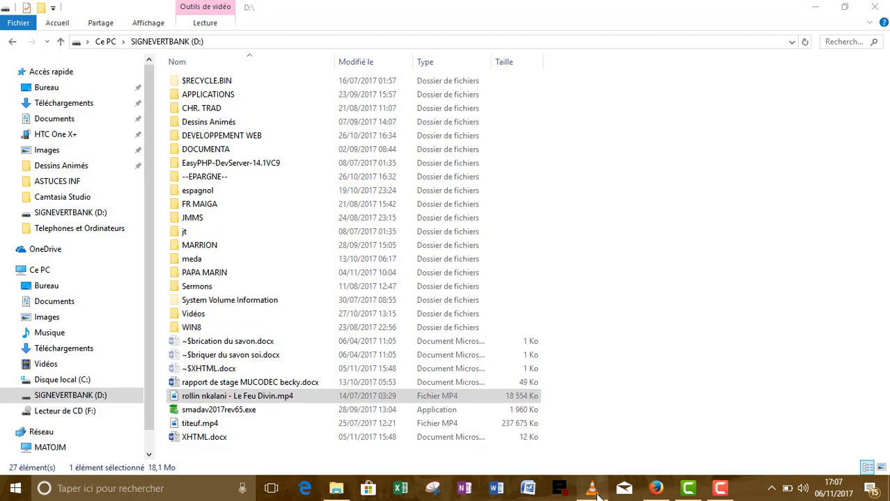
- Return to VLC and add the Le Feu Divin MP4 video from drive D: as the media to convert
click(592, 488)
key(ctrl+o)
click(565, 180)
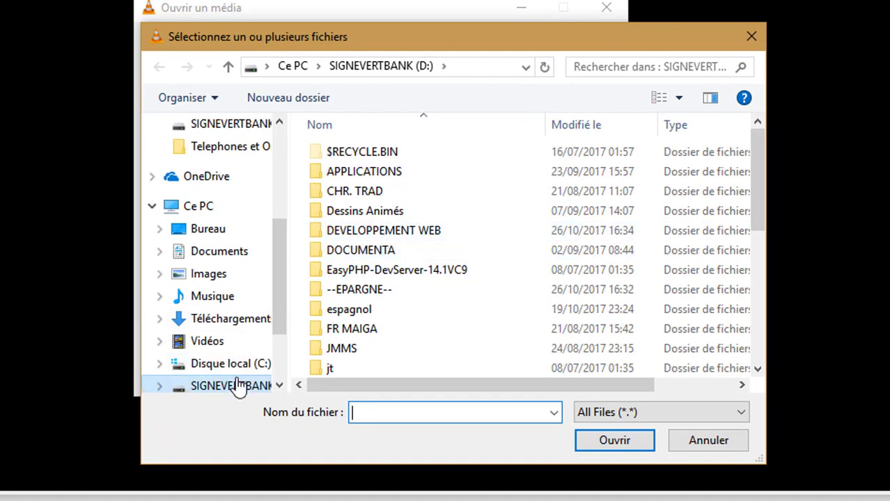
click(237, 386)
drag(752, 174, 767, 337)
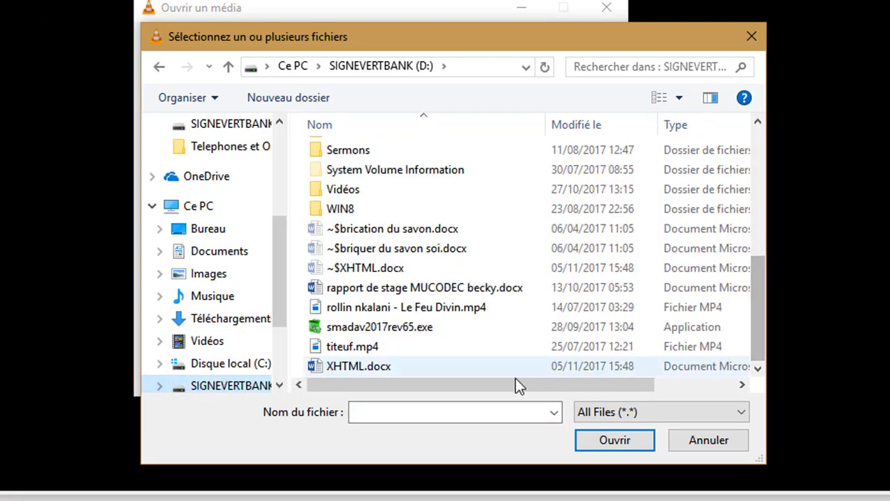
click(463, 310)
click(616, 444)
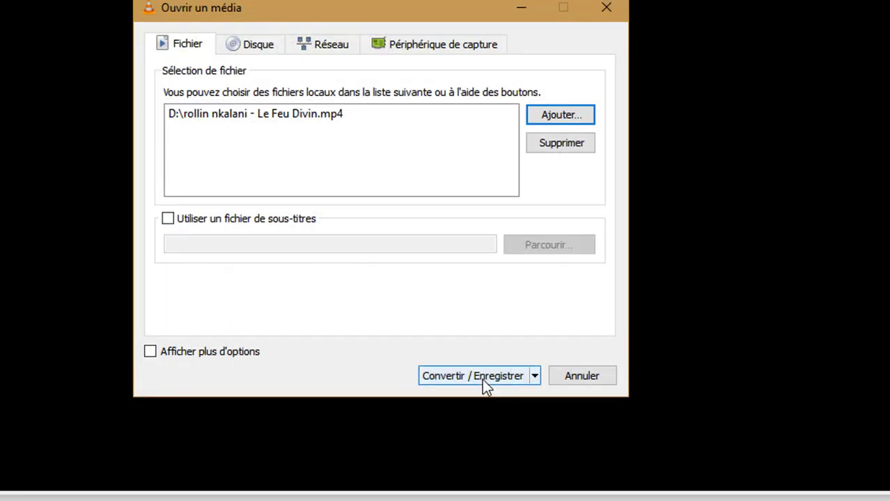
- Proceed to the conversion settings and choose the Audio - MP3 profile
click(482, 379)
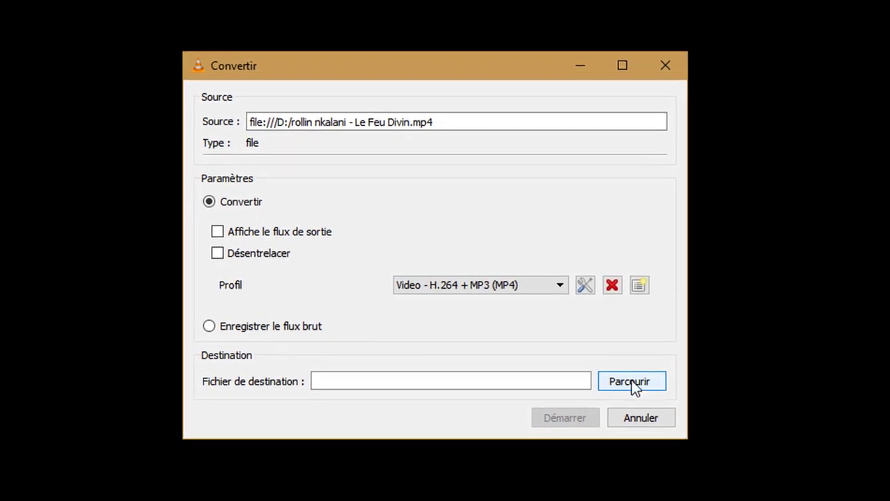
click(485, 296)
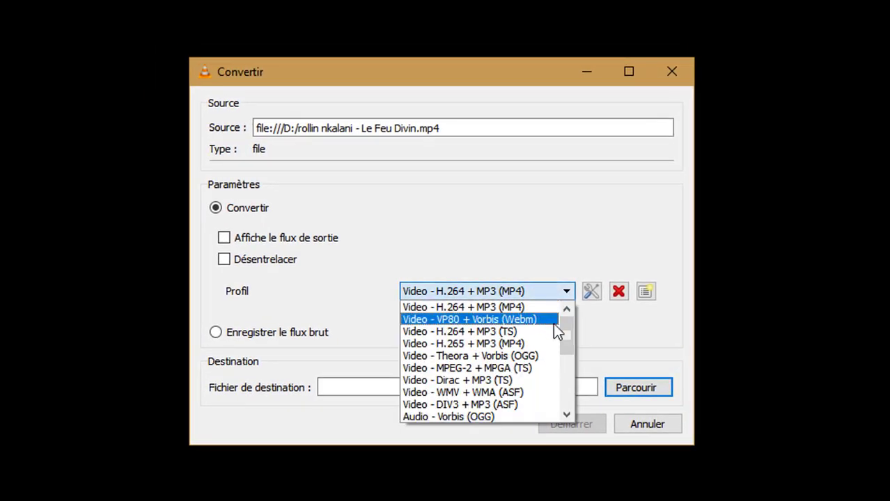
drag(567, 333, 567, 355)
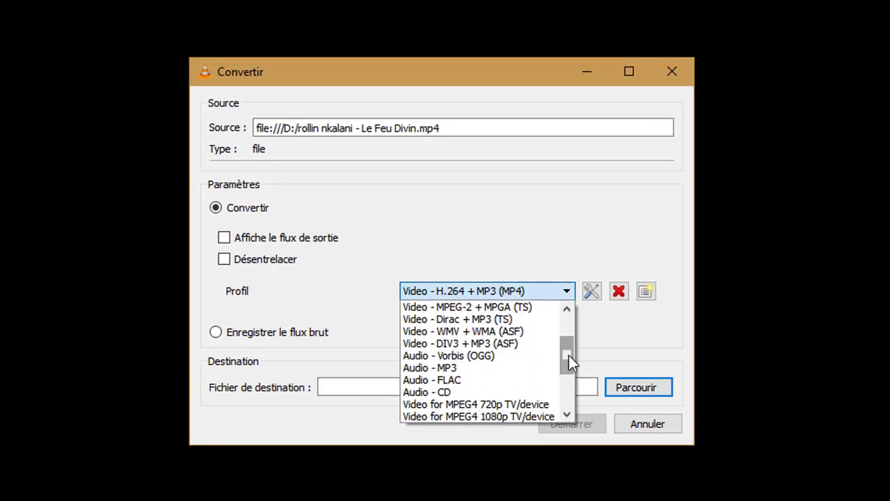
click(435, 368)
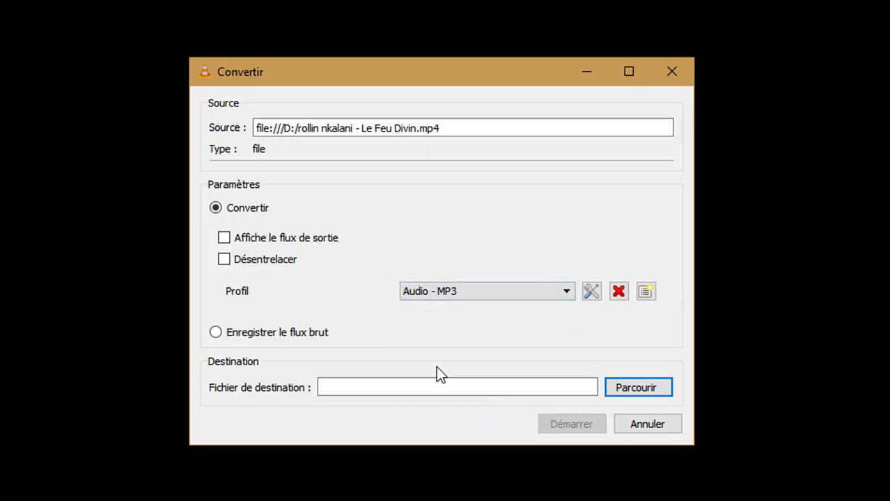
- Set the destination file to audio.mp3 on drive D:, start the conversion and bring VLC up to follow its progress
click(621, 388)
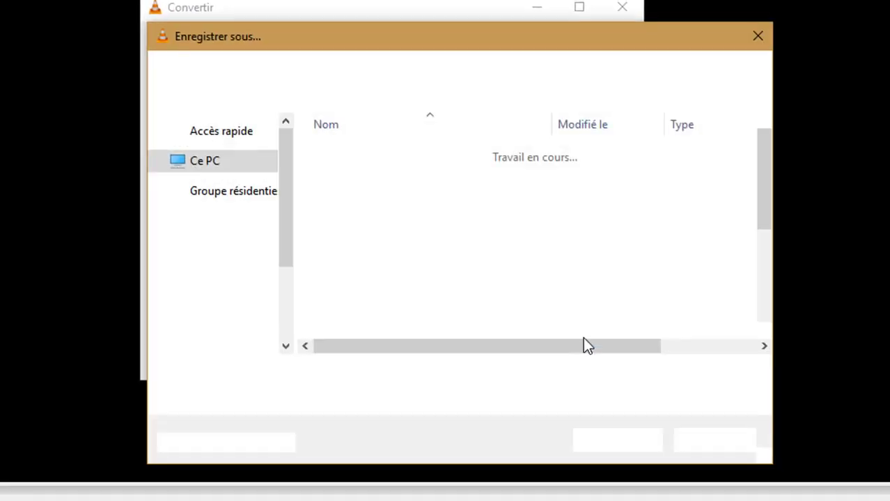
drag(764, 189, 770, 302)
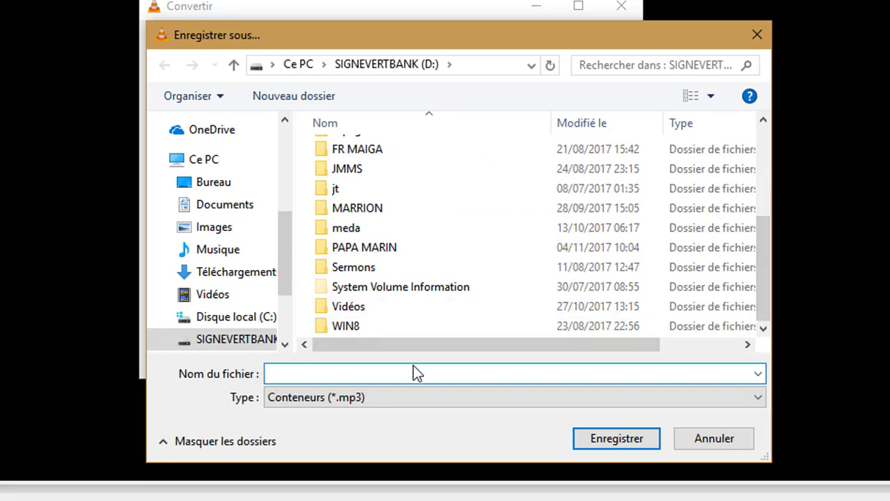
text(a)
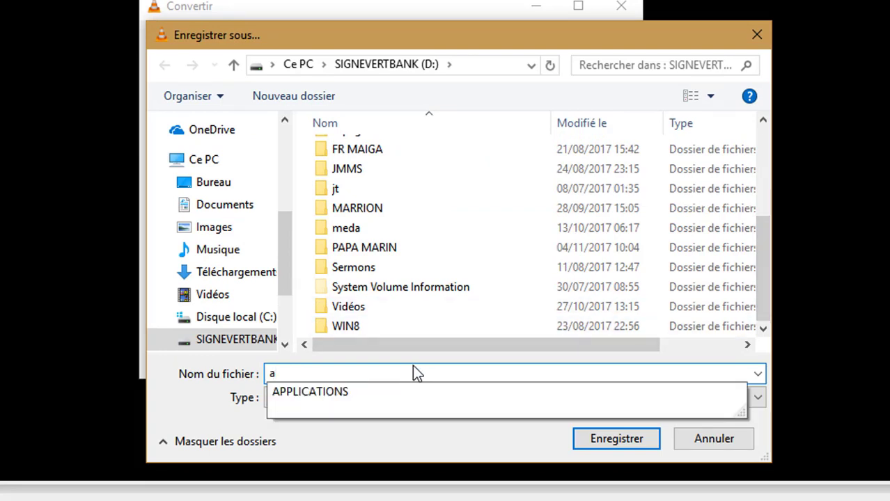
text(udio)
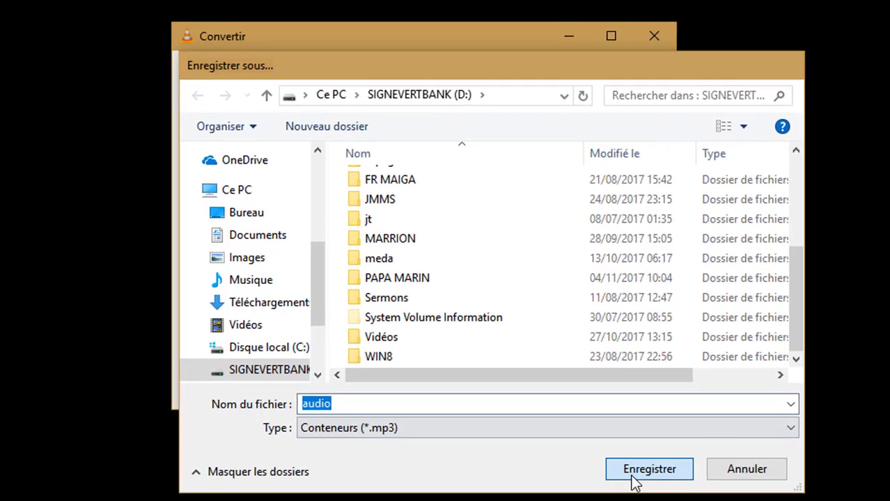
click(599, 441)
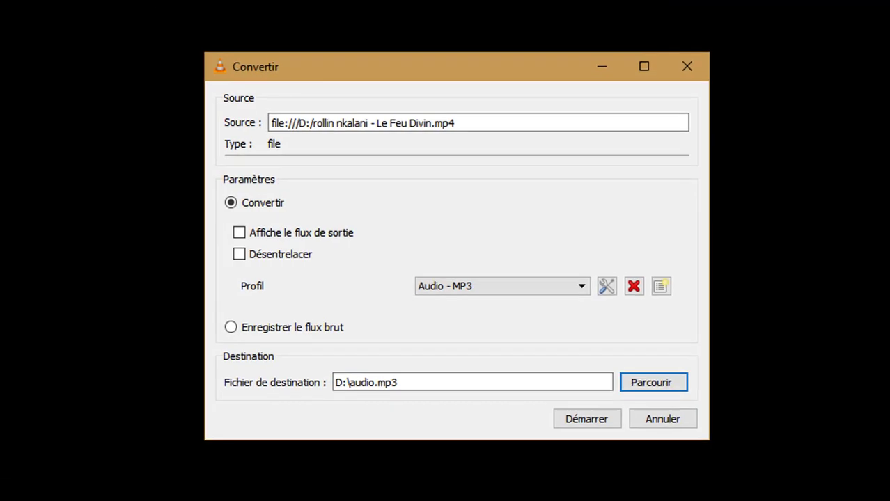
click(569, 423)
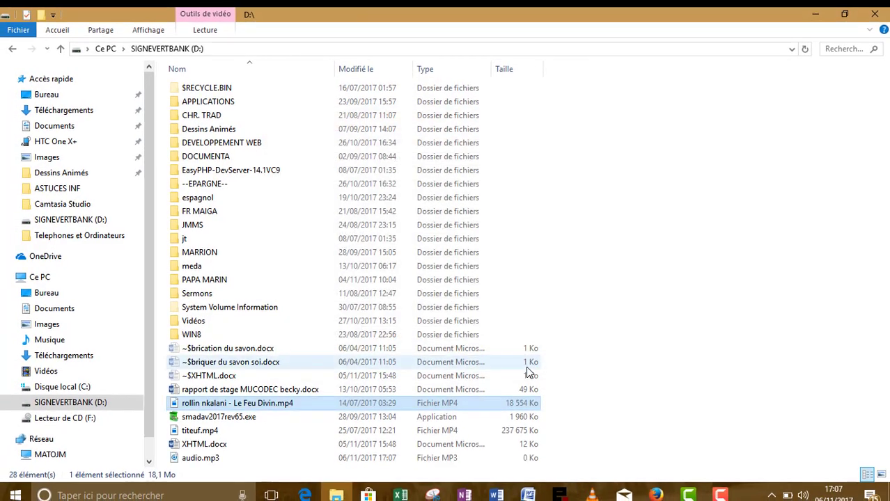
click(591, 489)
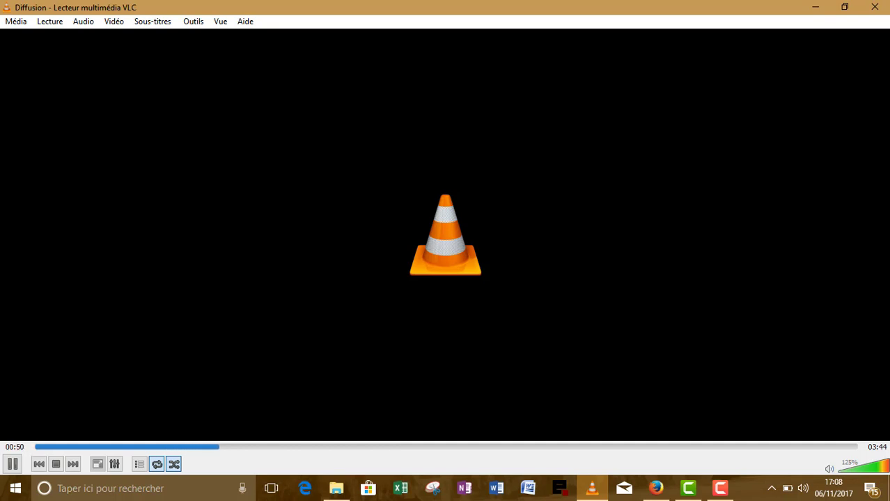
mouse_move(720, 488)
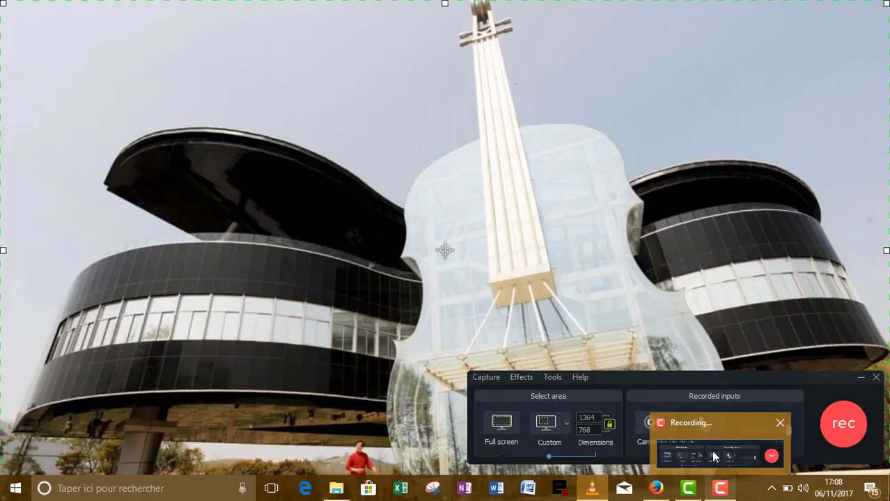
click(711, 452)
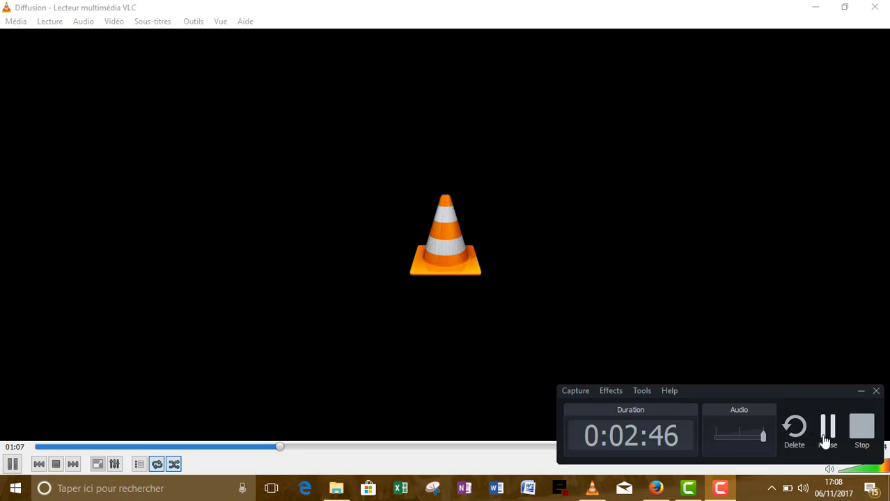
click(827, 440)
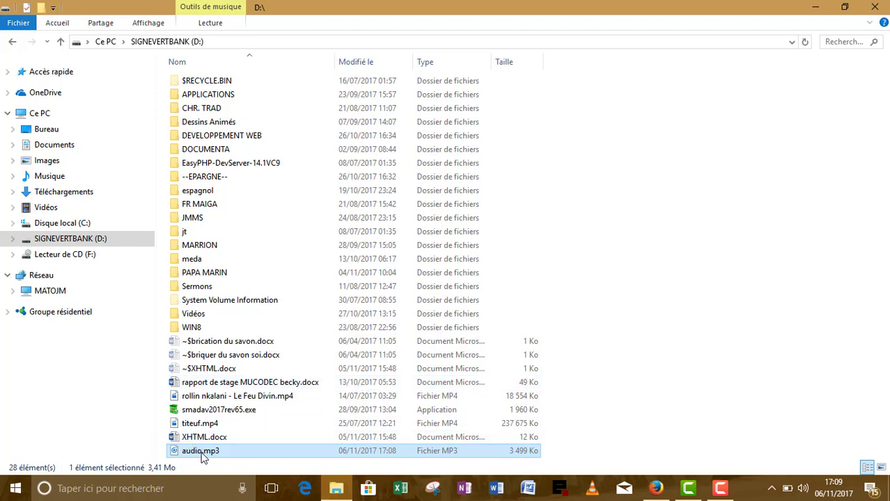
- Play the converted audio.mp3 from drive D: in VLC media player to check it, pause it and close the player
mouse_move(203, 454)
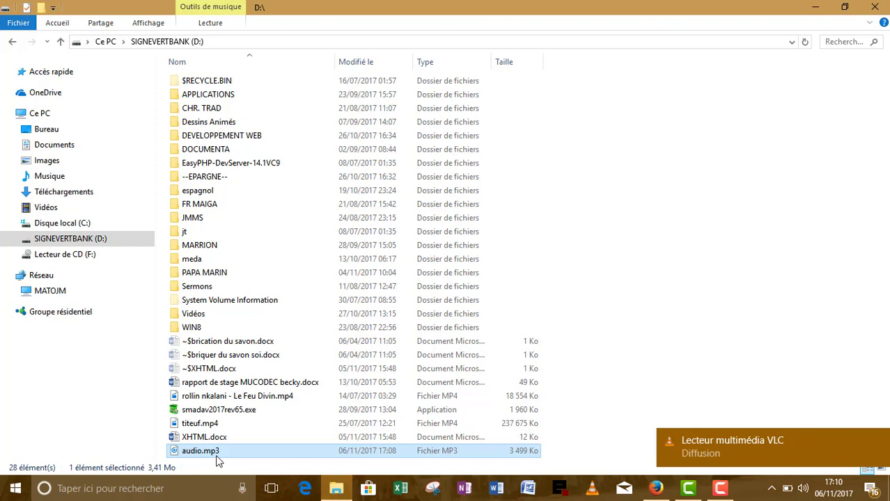
right_click(217, 459)
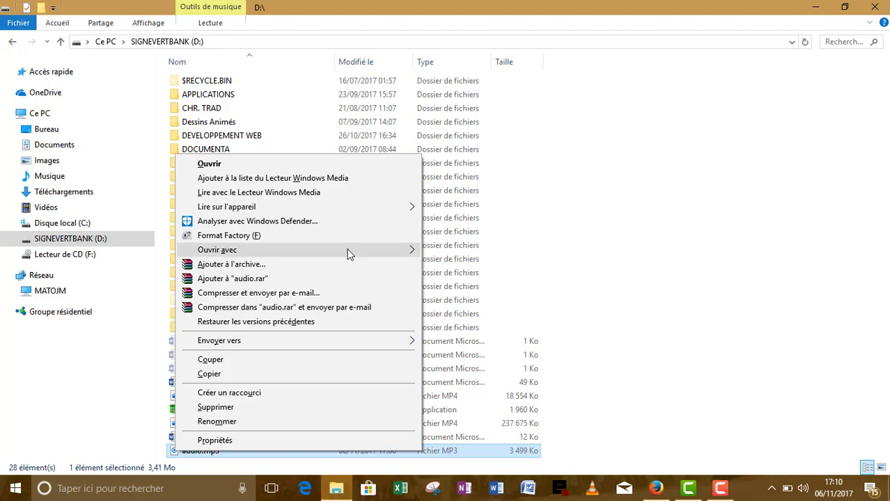
mouse_move(349, 252)
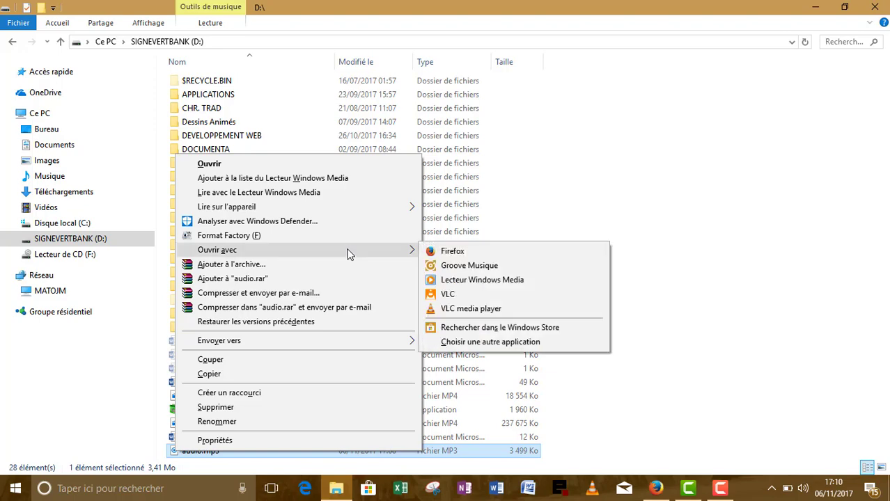
click(458, 311)
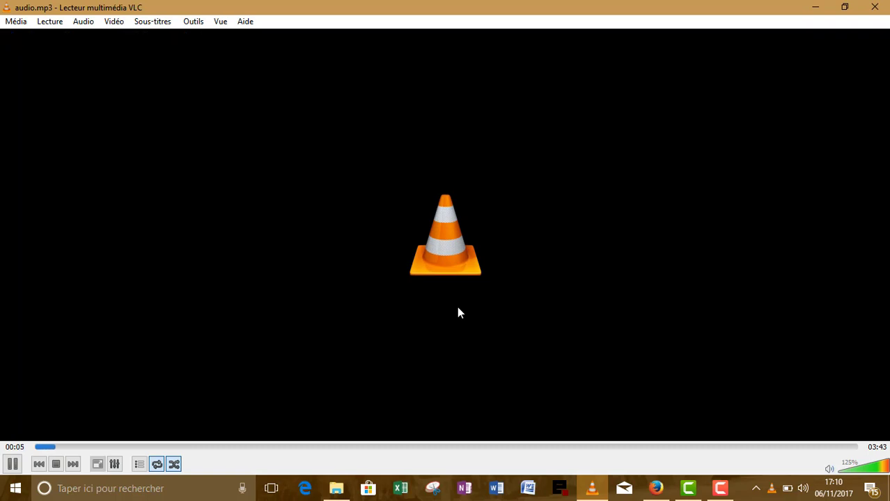
key(space)
click(873, 8)
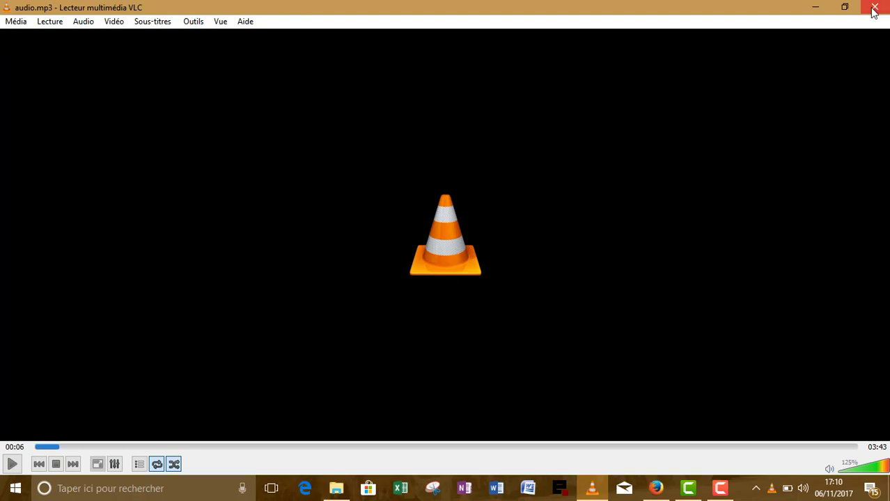